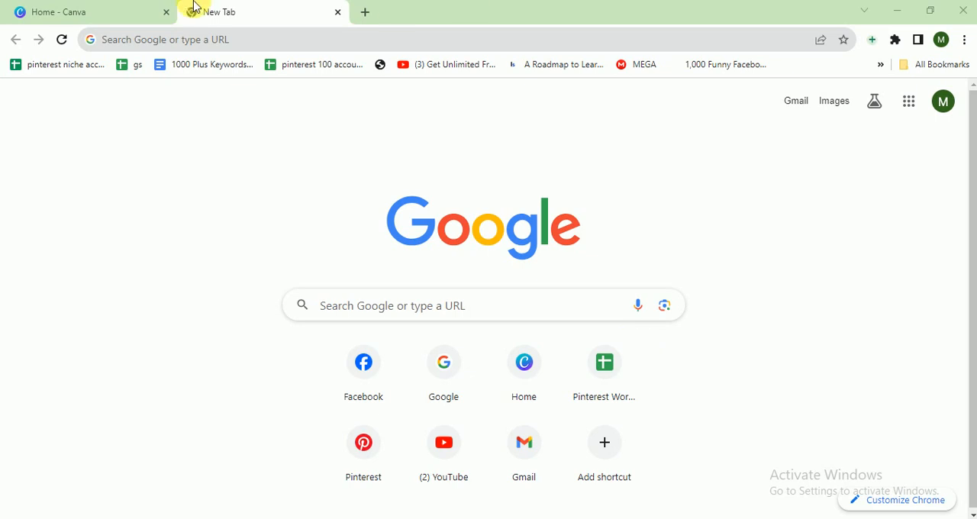
Step: Switch to Canva and create a new blank Facebook Post (Square) design
click(55, 7)
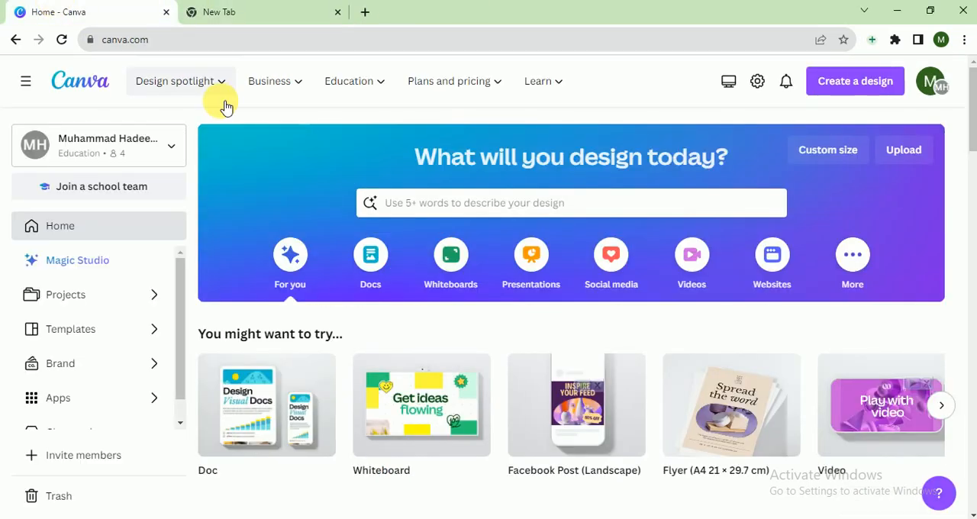
mouse_move(220, 103)
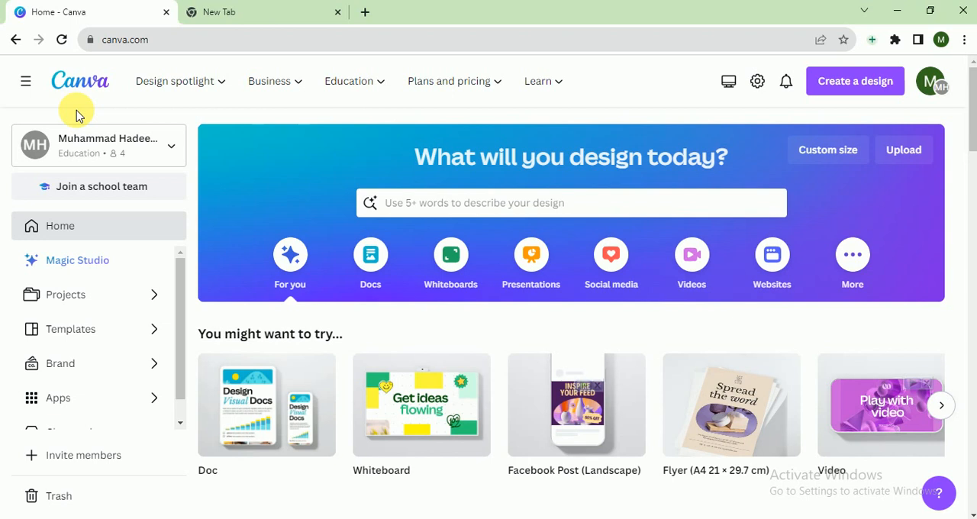
click(841, 93)
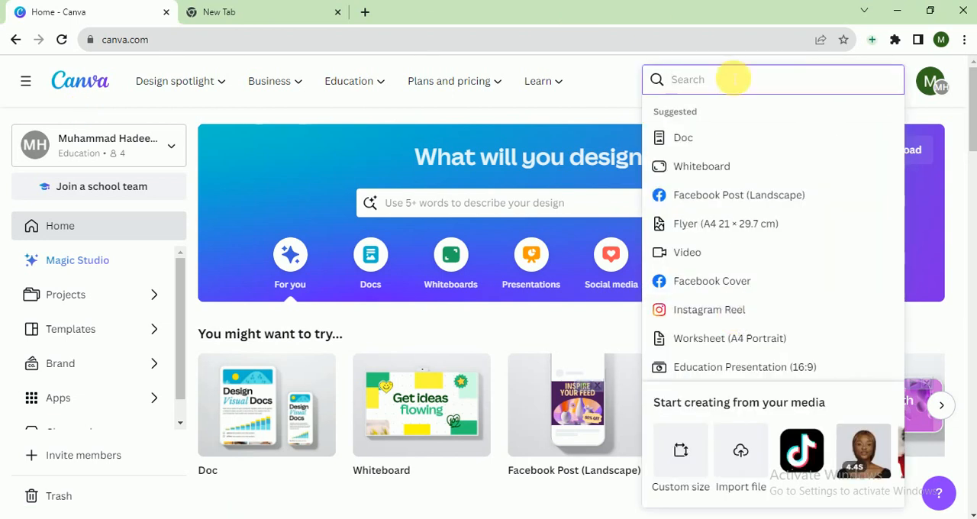
text(faceb)
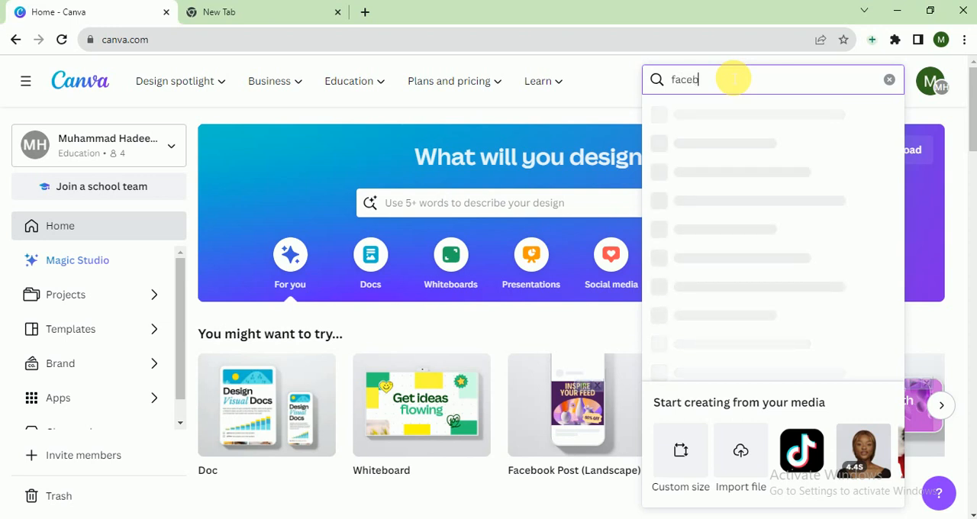
text(ook post)
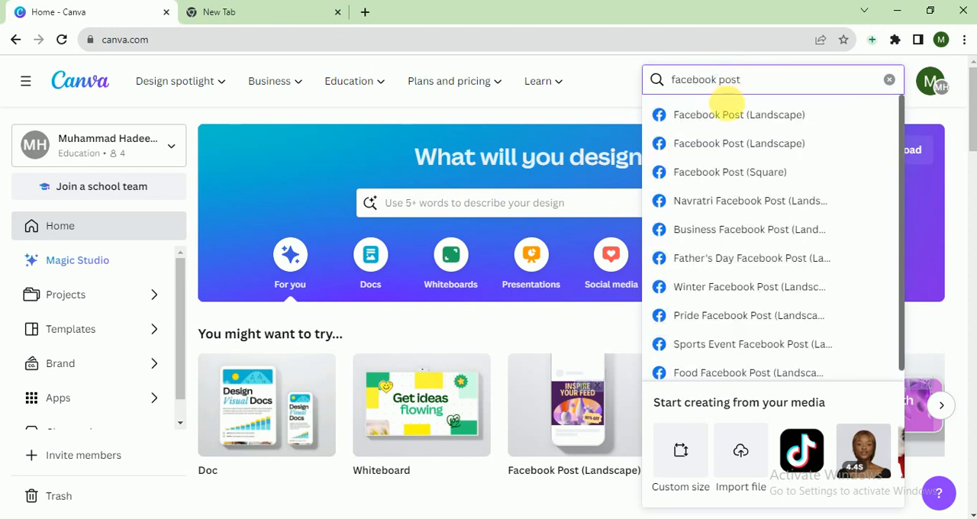
click(797, 174)
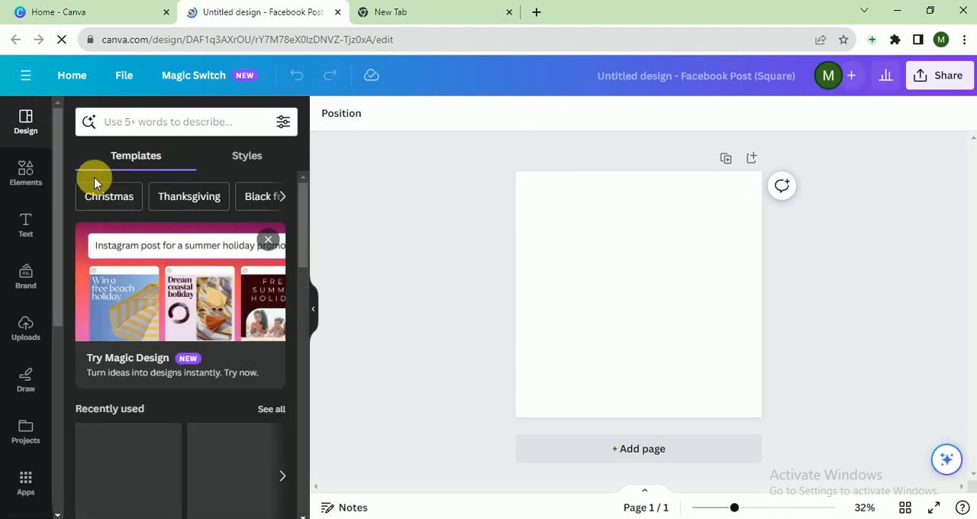
Step: Search the templates for "meditation" and apply the Brown Minimalist Motivational Quote Facebook Post template to the page
drag(58, 188, 71, 107)
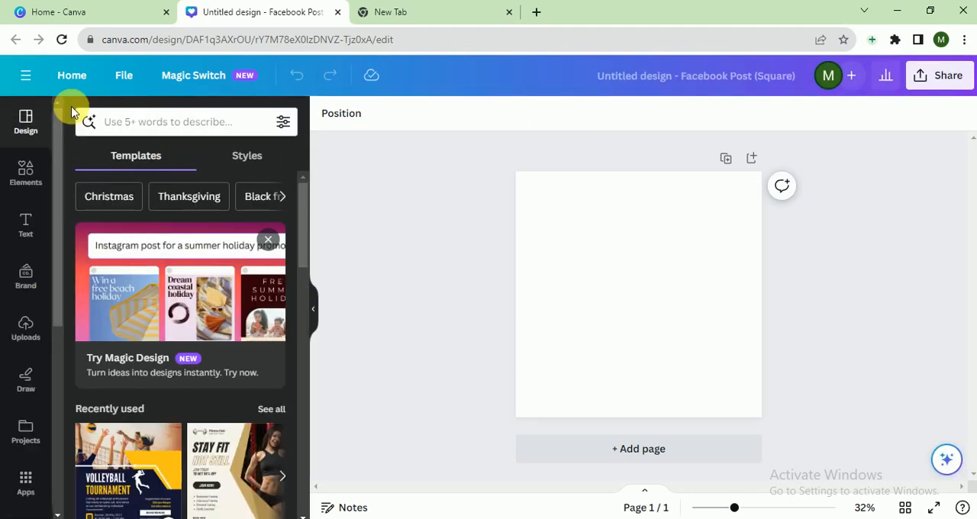
click(134, 131)
text(med)
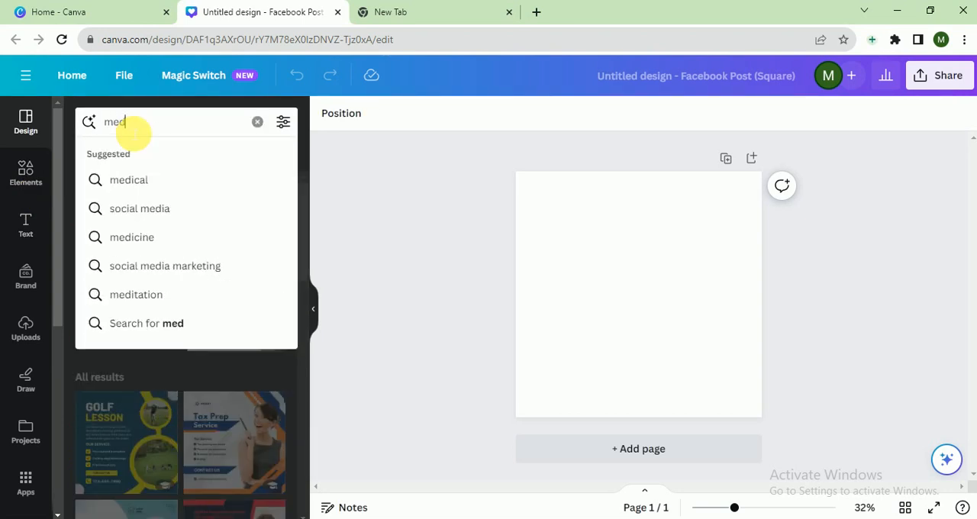
text(itation)
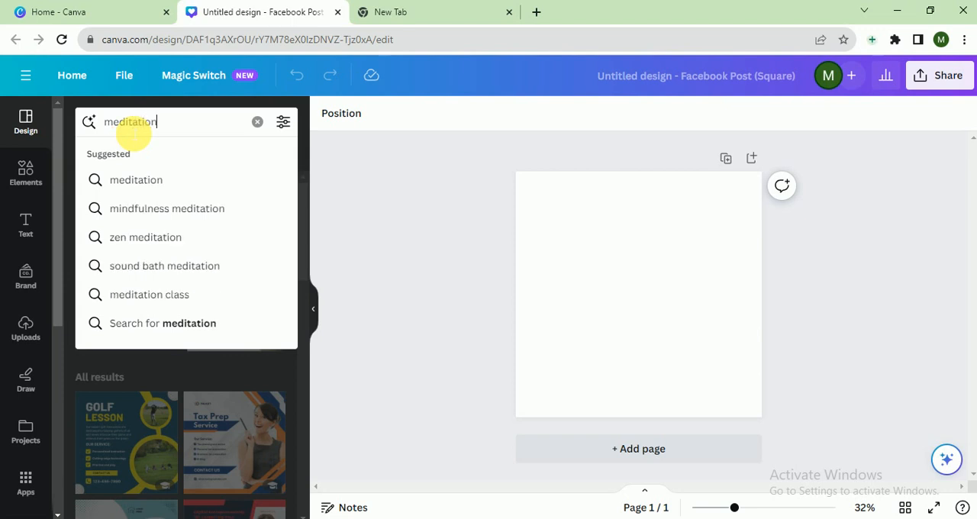
key(Return)
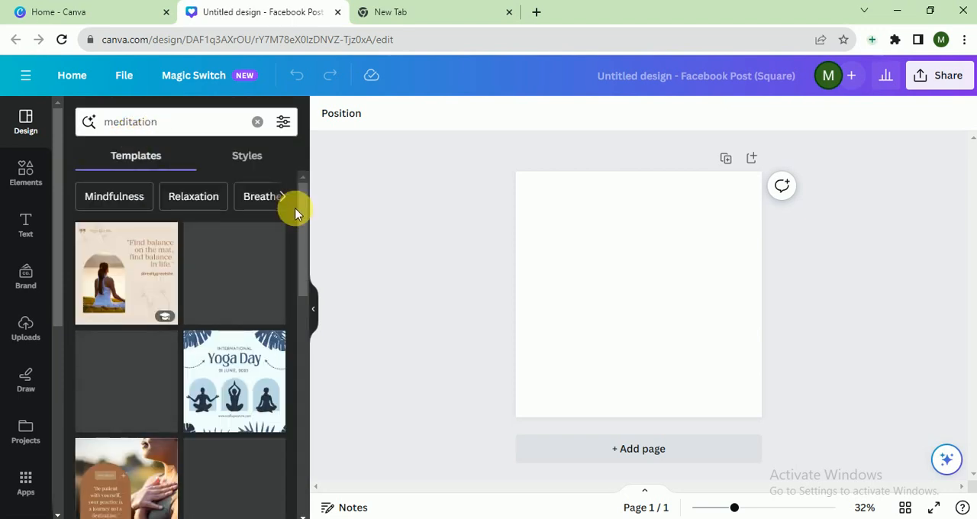
drag(303, 228, 306, 412)
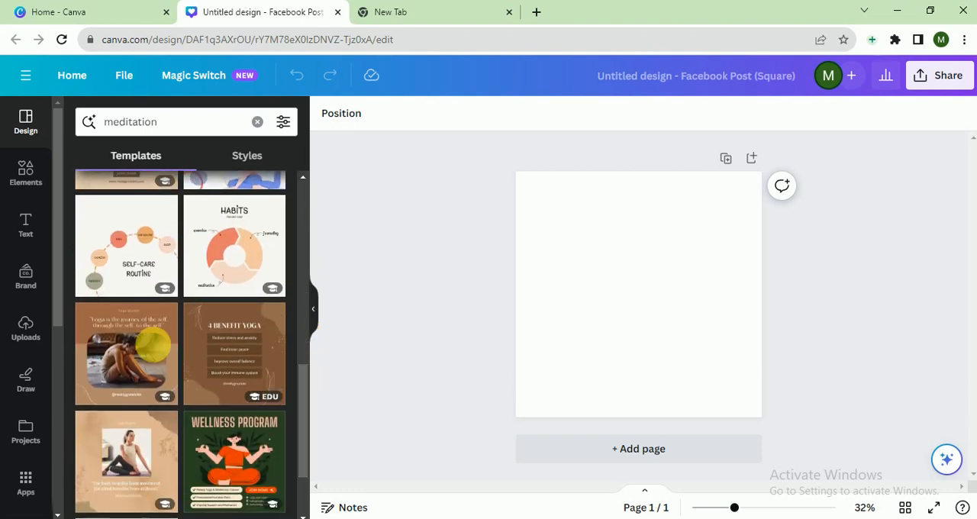
click(130, 347)
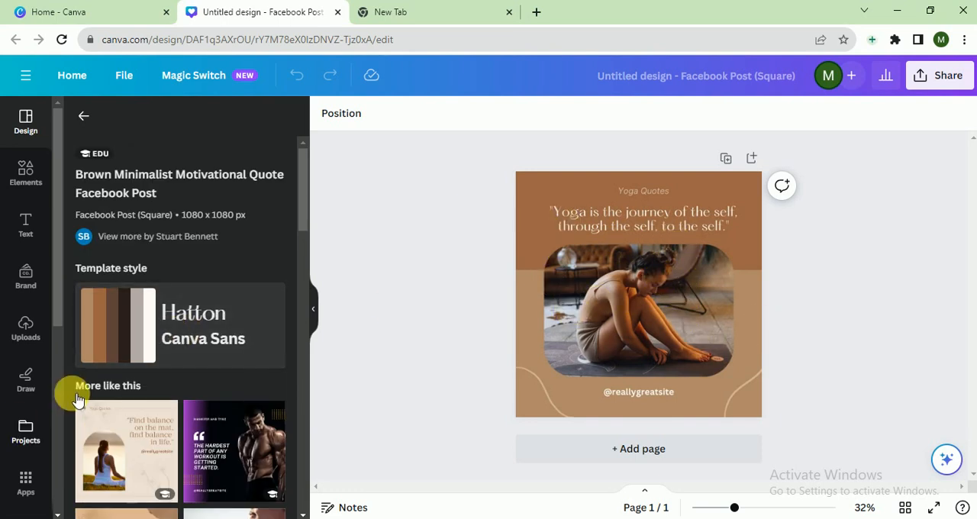
Step: Search the photos for "meditation" and replace the template's photo with the woman in white meditating on the grass by the water
scroll(65, 402, down, 5)
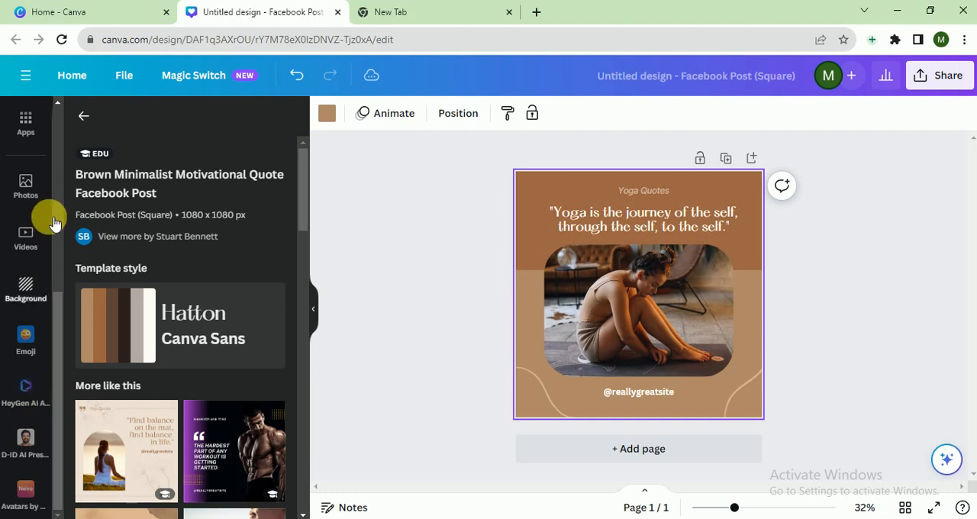
click(26, 187)
click(159, 130)
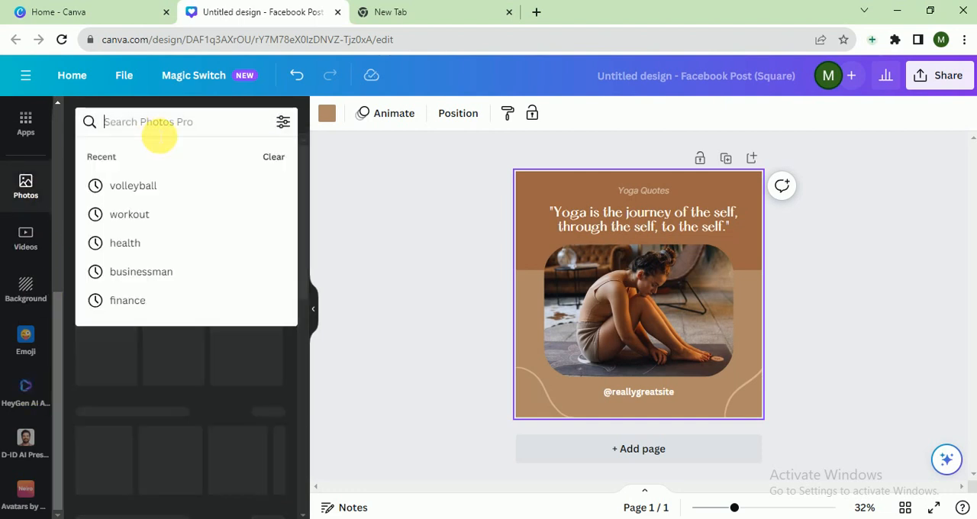
text(medita)
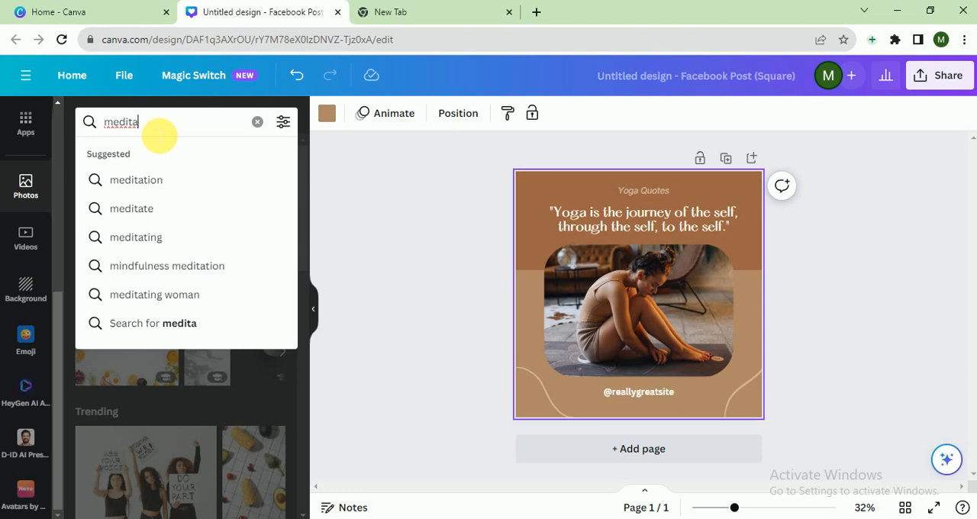
click(143, 180)
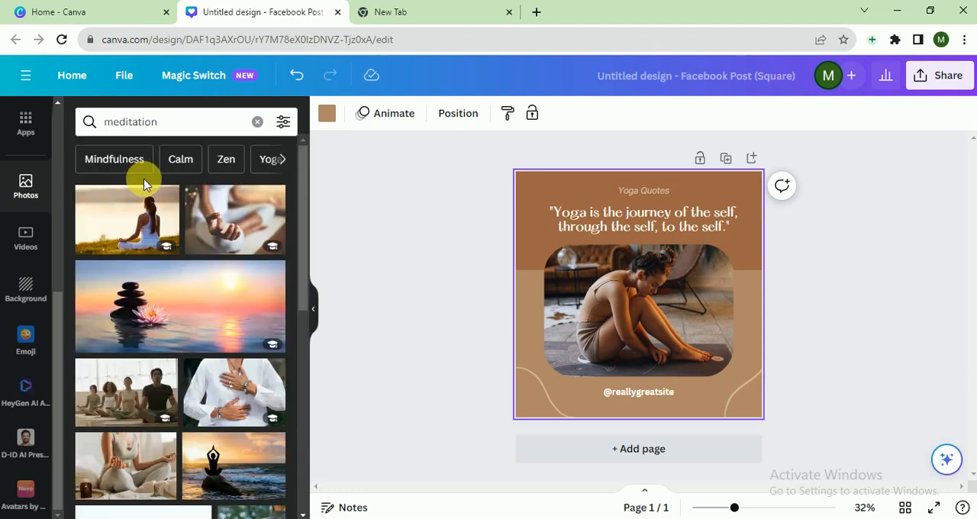
drag(143, 184, 629, 283)
click(843, 284)
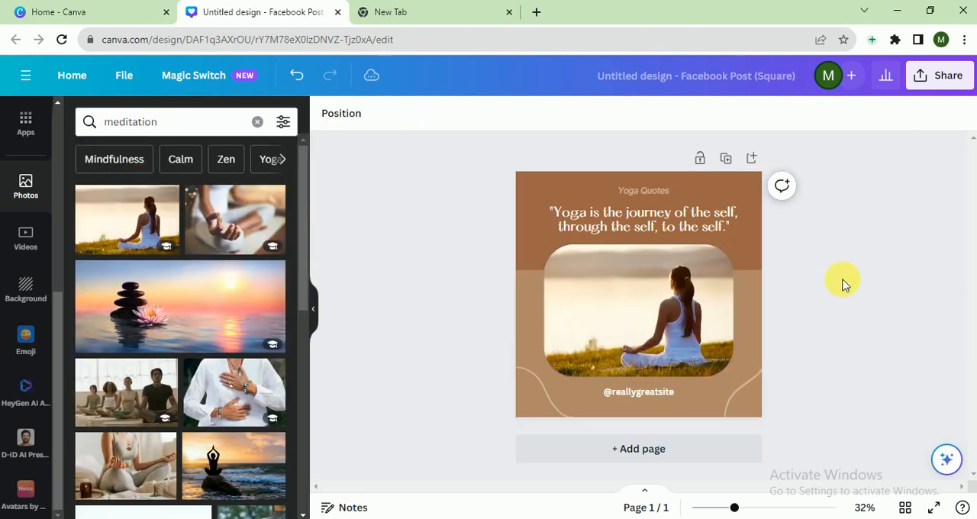
Step: Change the page background to the dark brown from the photo colors
click(532, 298)
click(327, 114)
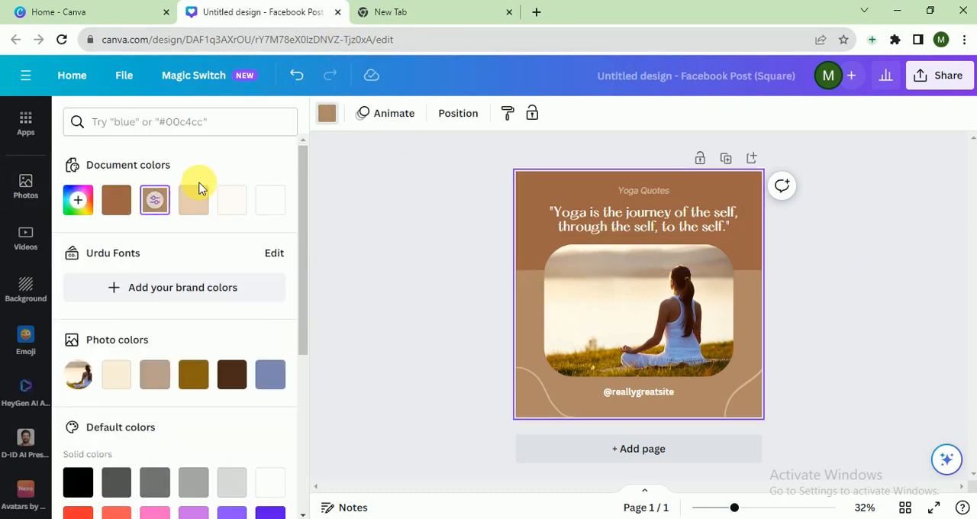
click(232, 374)
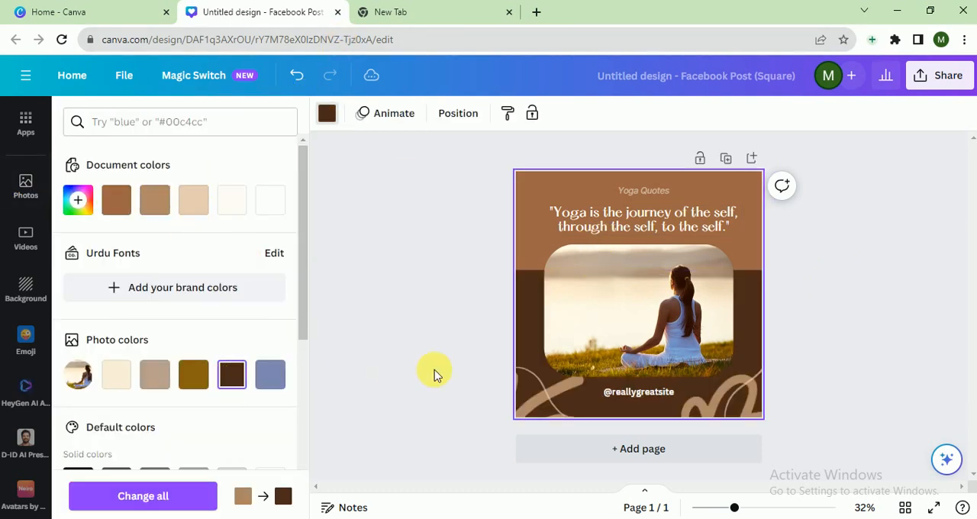
Step: Recolor the rectangle behind the quote, trying the photo's blue before settling on the light brown document color
click(532, 228)
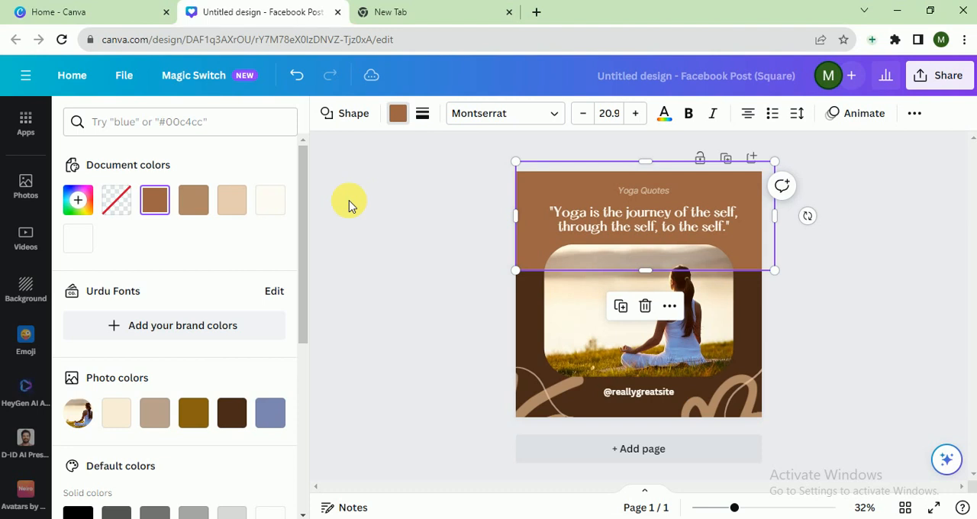
click(273, 413)
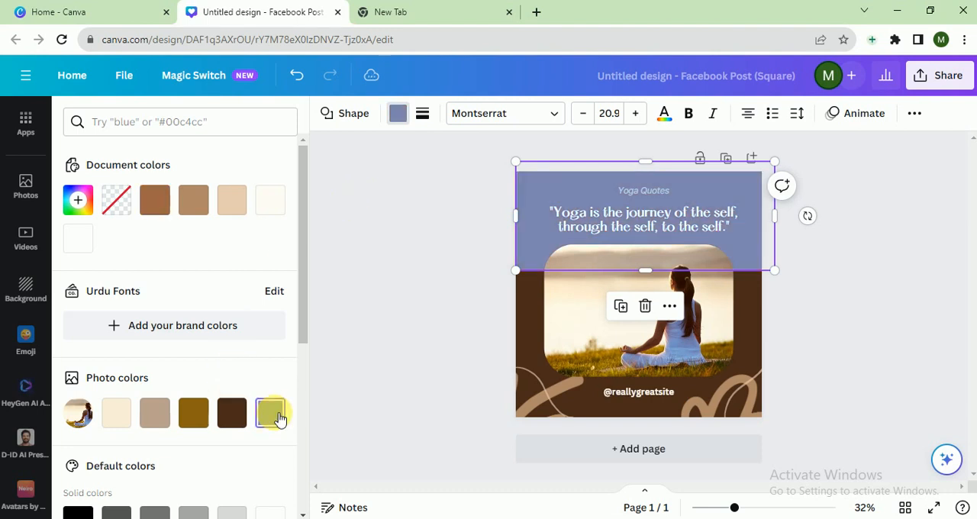
click(270, 201)
click(193, 200)
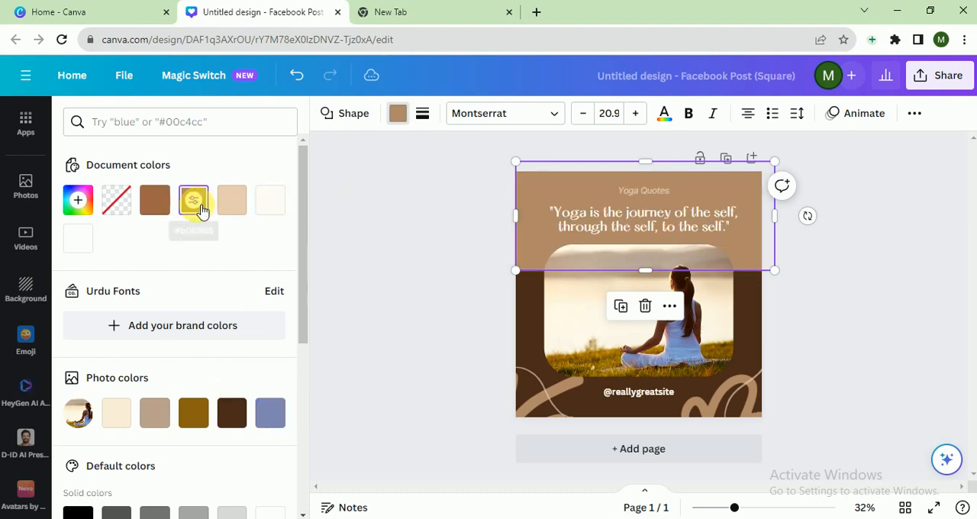
click(384, 276)
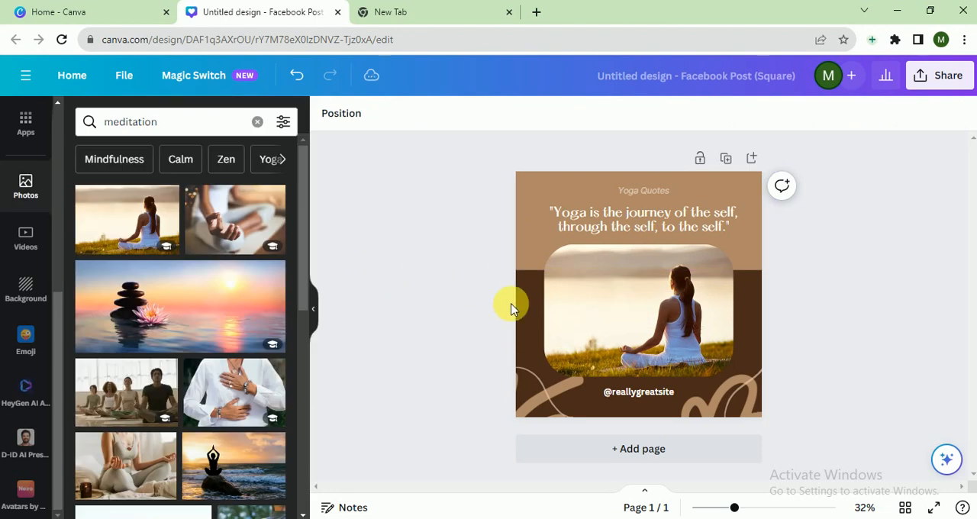
Step: Search the graphics elements for meditation and add the pink meditating brain to the design
click(58, 173)
click(26, 166)
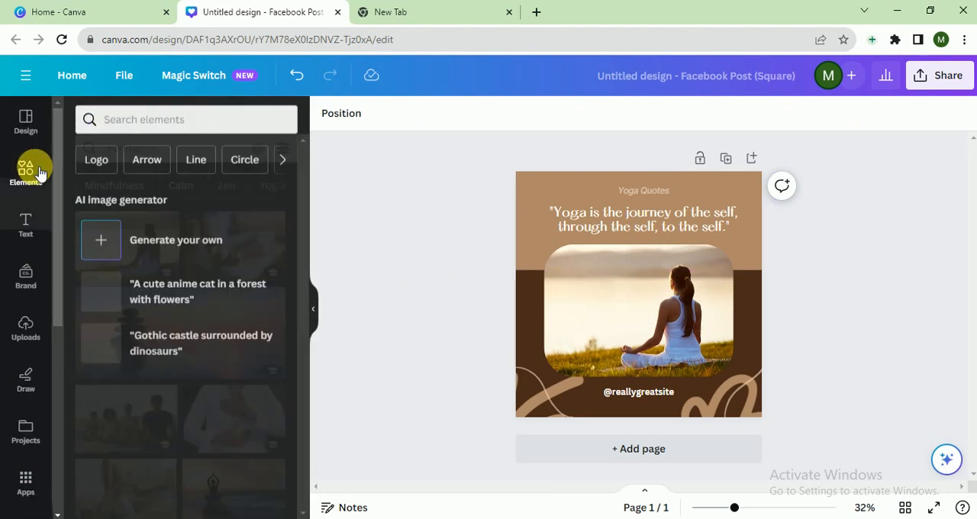
click(161, 130)
text(m)
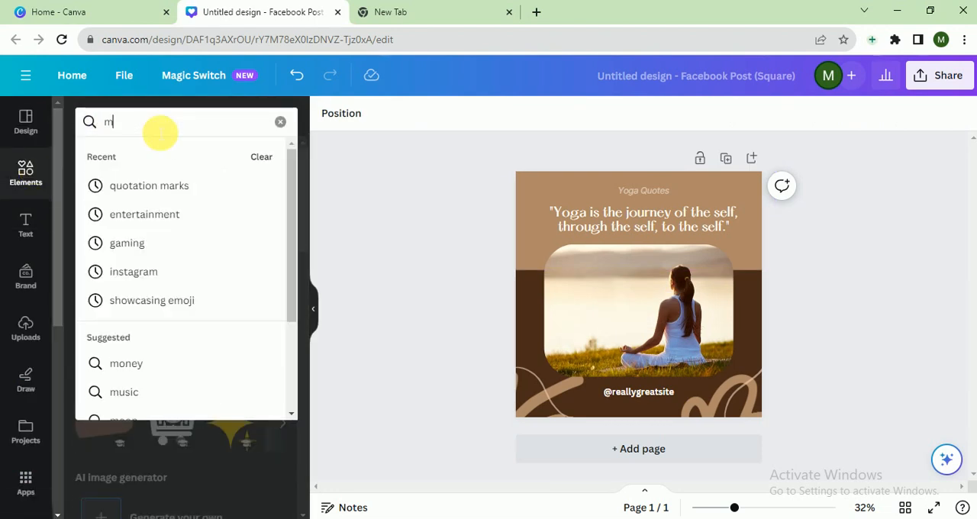
text(ditation)
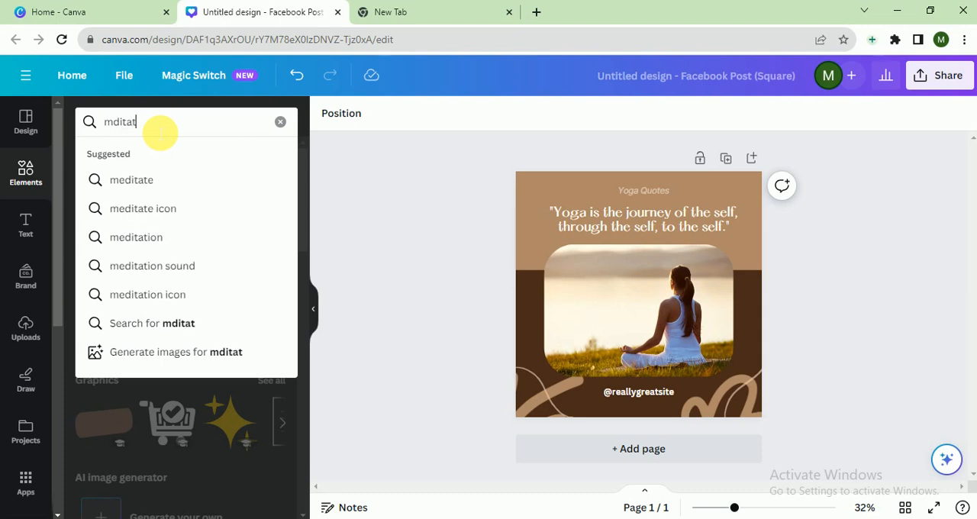
key(Return)
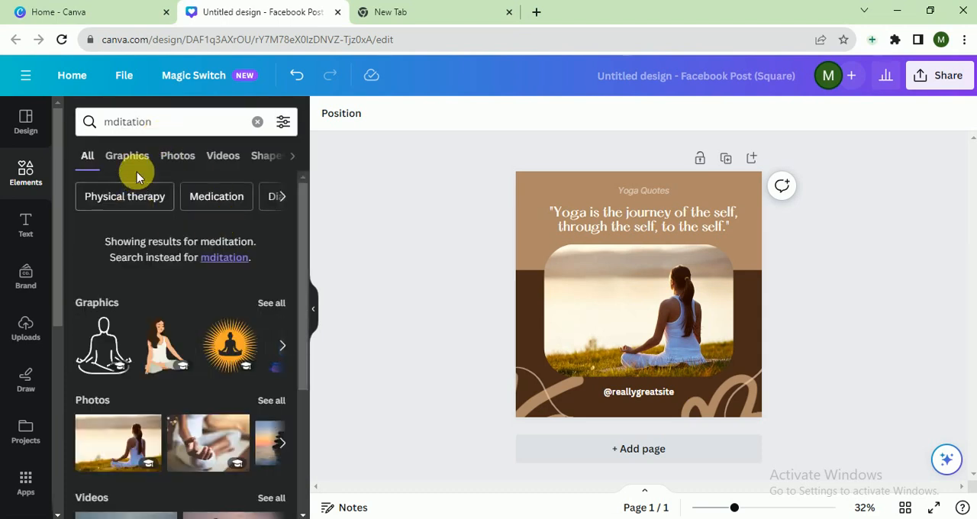
click(135, 160)
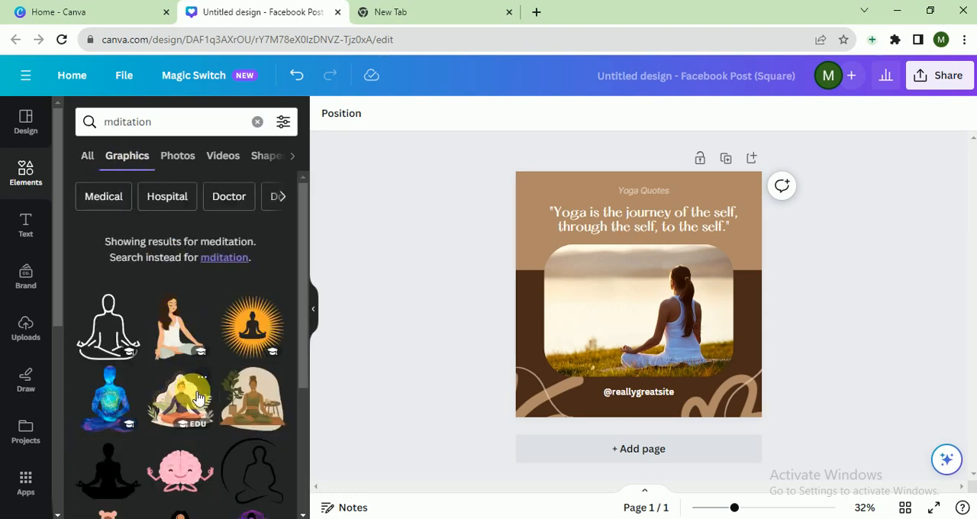
drag(299, 319, 301, 419)
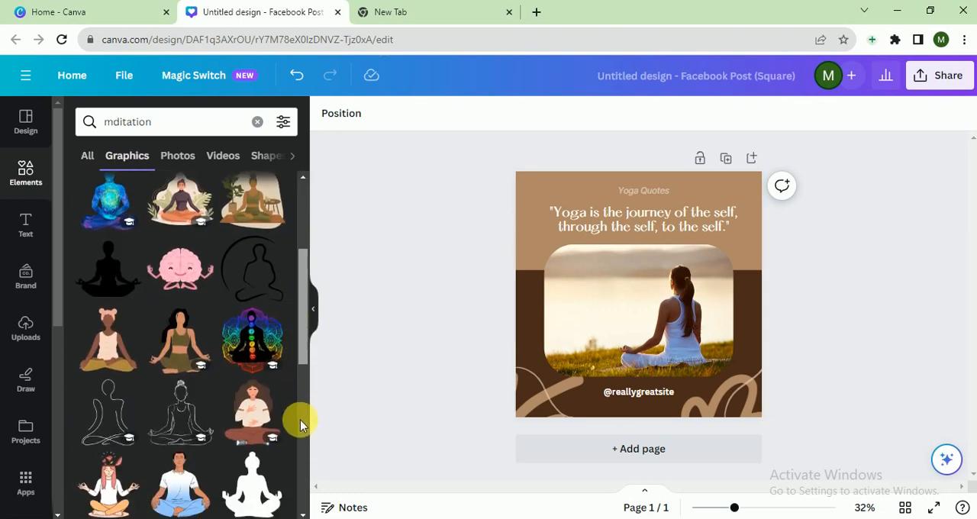
click(180, 267)
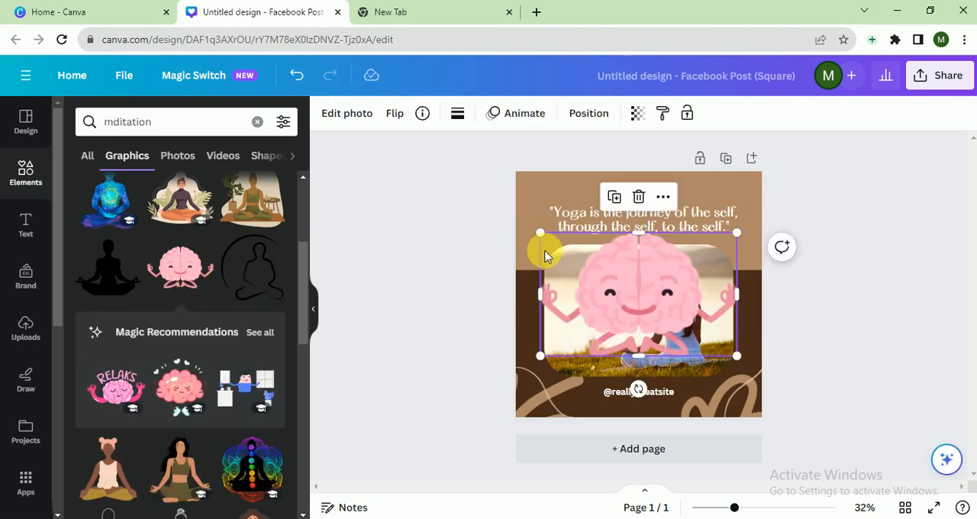
Step: Shrink the brain graphic to a small icon and place it just right of the "Yoga Quotes" heading
drag(543, 235, 673, 299)
drag(702, 331, 720, 195)
click(860, 278)
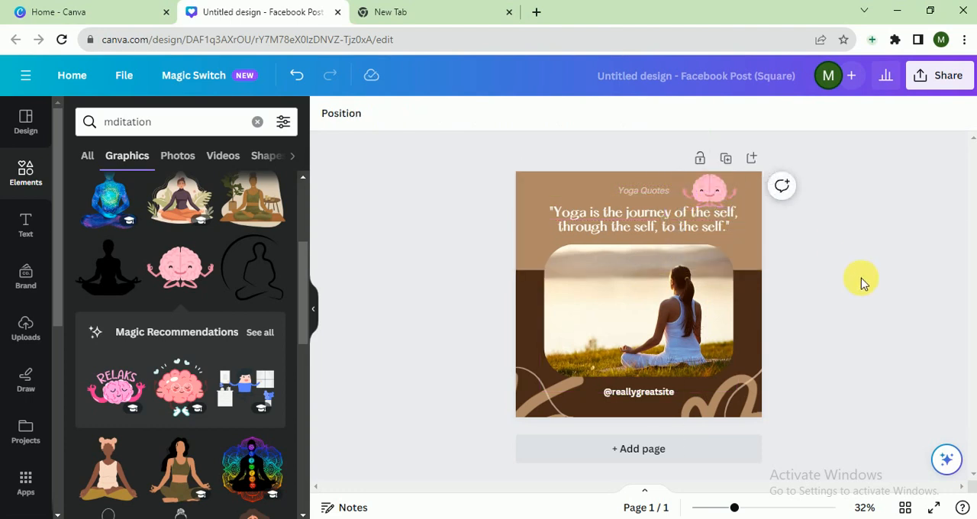
click(720, 191)
drag(681, 174, 693, 190)
click(830, 204)
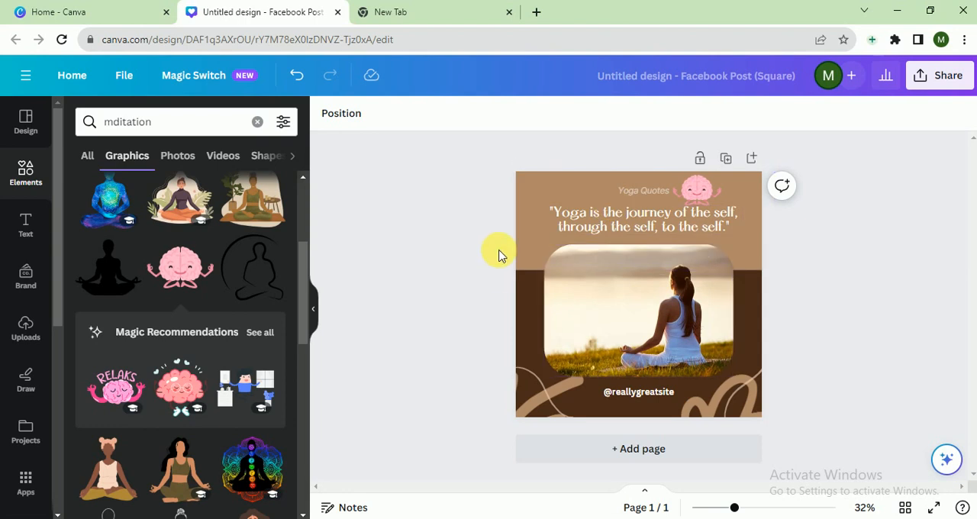
click(643, 393)
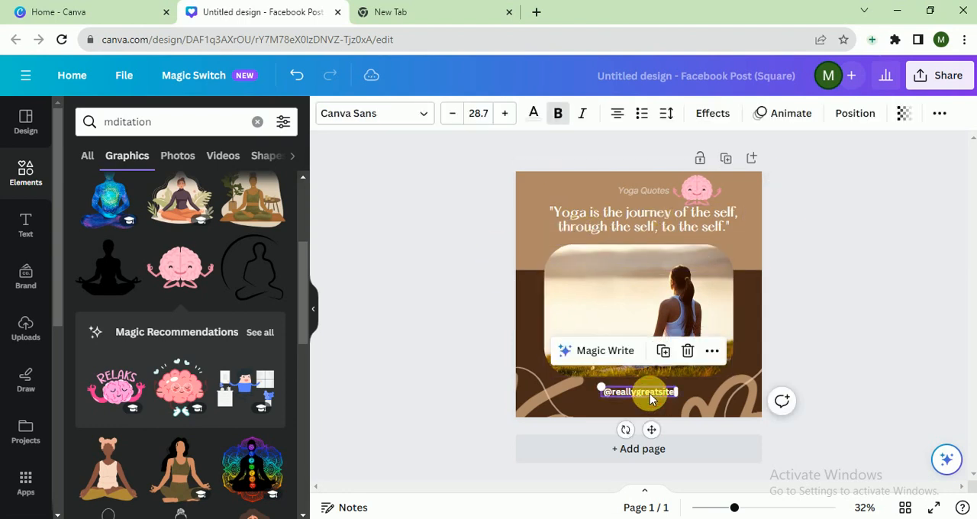
click(654, 394)
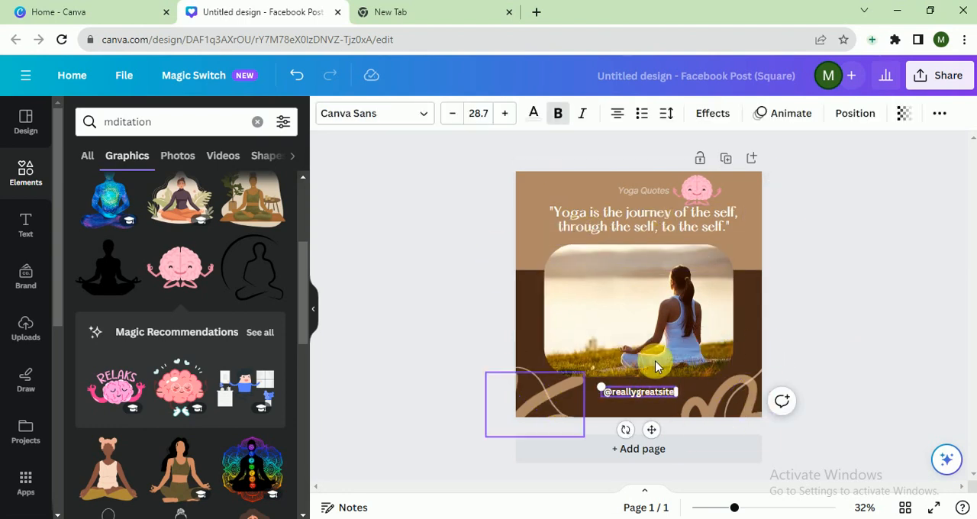
click(913, 343)
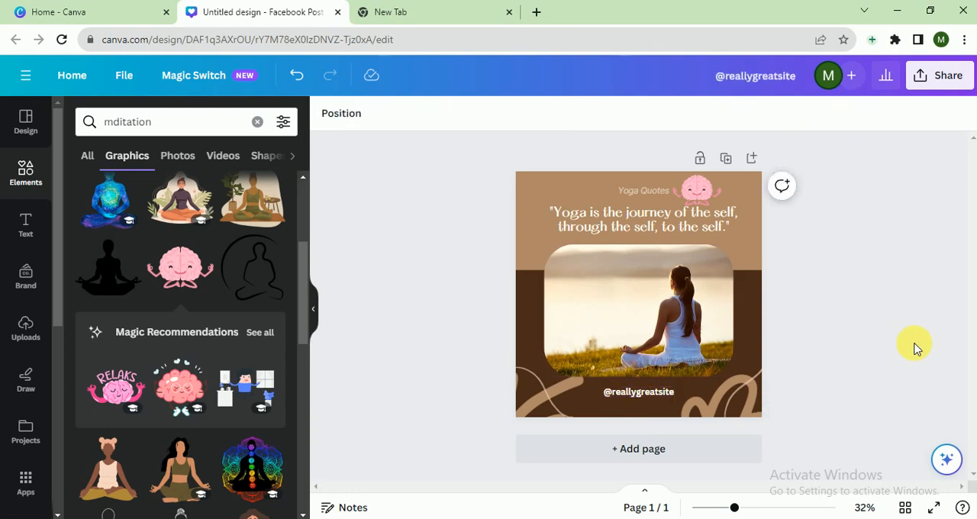